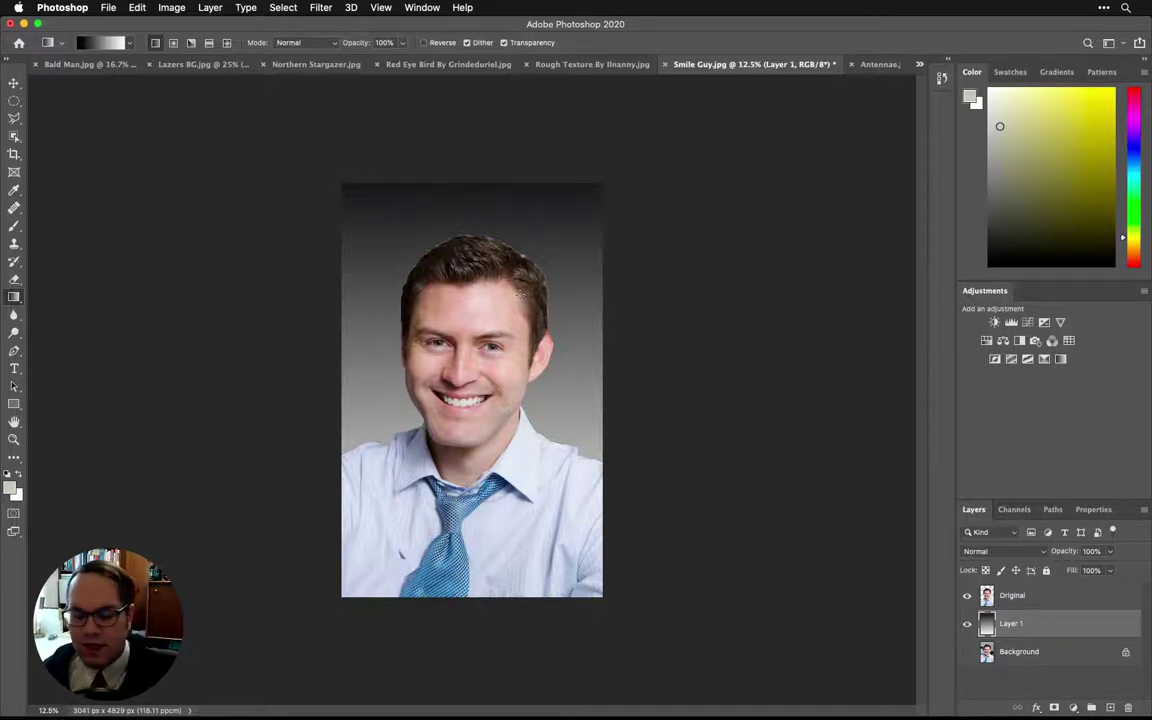
- Zoom the Smile Guy portrait to 25%, then switch to the Bald Man.jpg document
{"action": "key", "text": "super+equal"}
{"action": "key", "text": "super+equal"}
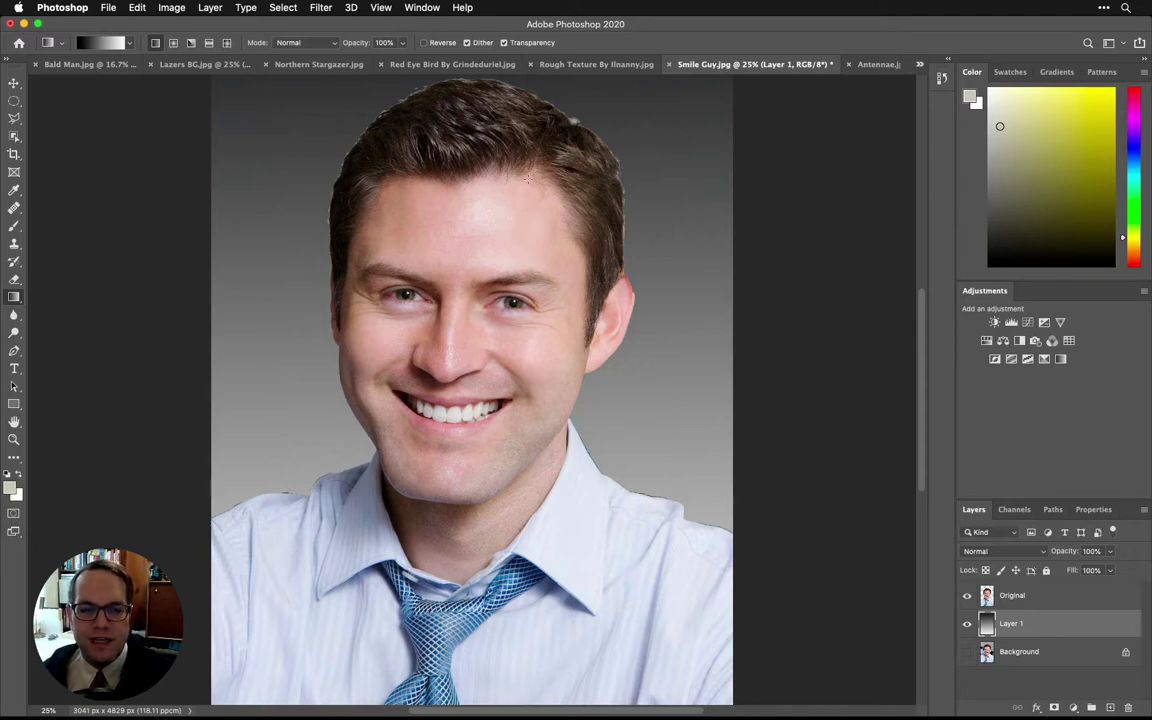
{"action": "scroll", "coordinate": [517, 188], "scroll_direction": "up", "scroll_amount": 2}
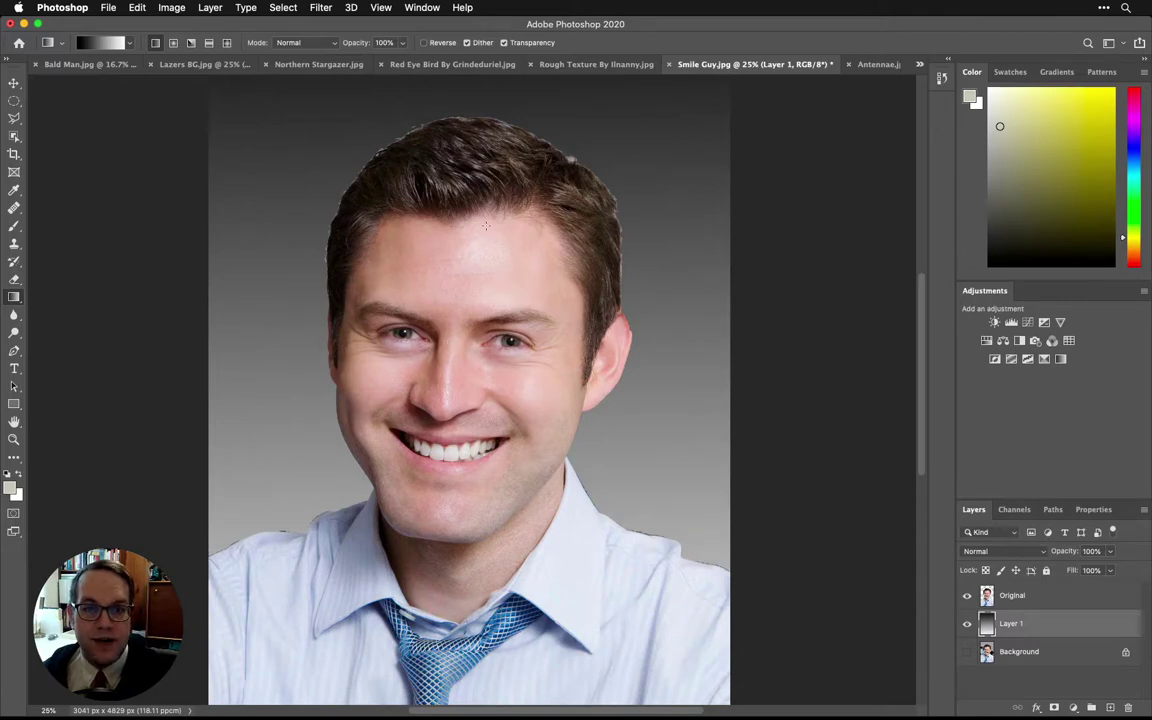
{"action": "left_click", "coordinate": [67, 68]}
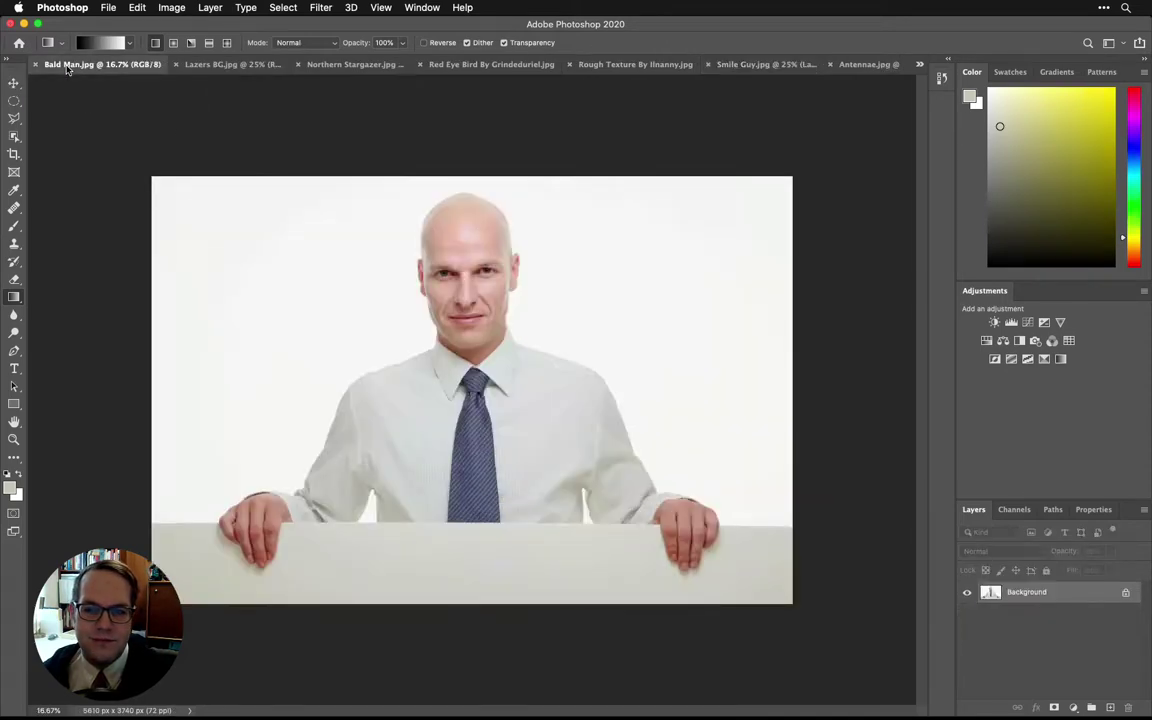
- With a 200 px Quick Selection brush, select the bald scalp and upper face, excluding chin and eyes, and copy it
{"action": "left_click", "coordinate": [15, 136]}
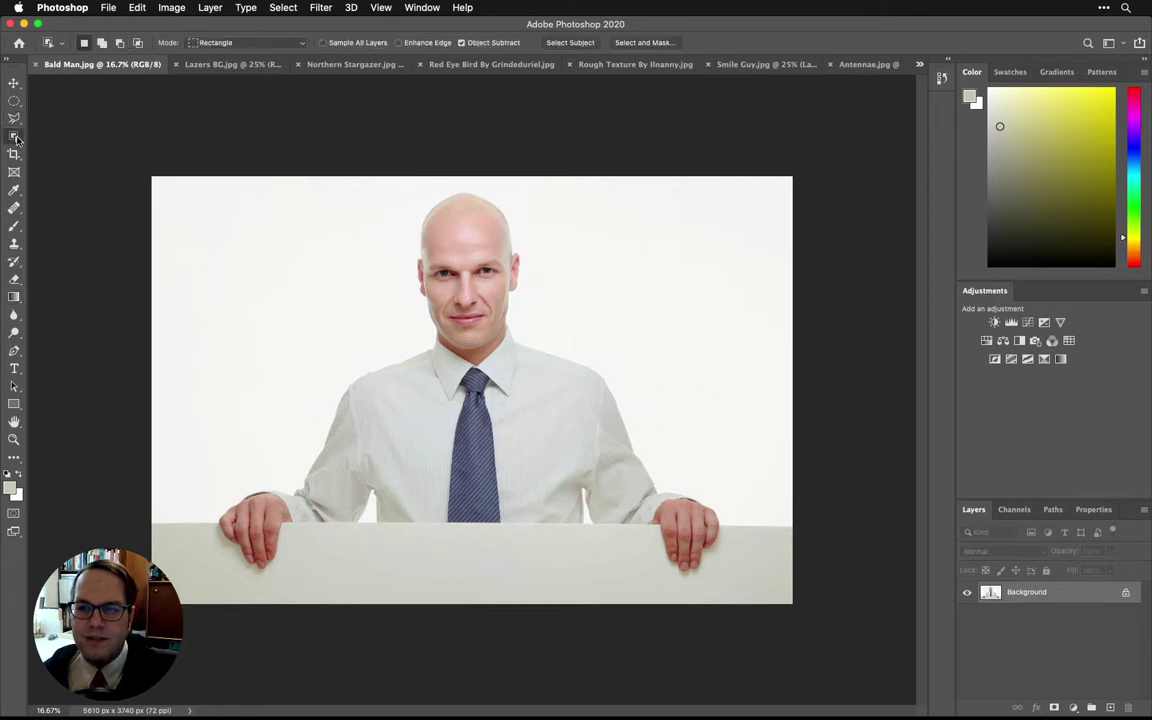
{"action": "right_click", "coordinate": [15, 138]}
{"action": "left_click", "coordinate": [65, 147]}
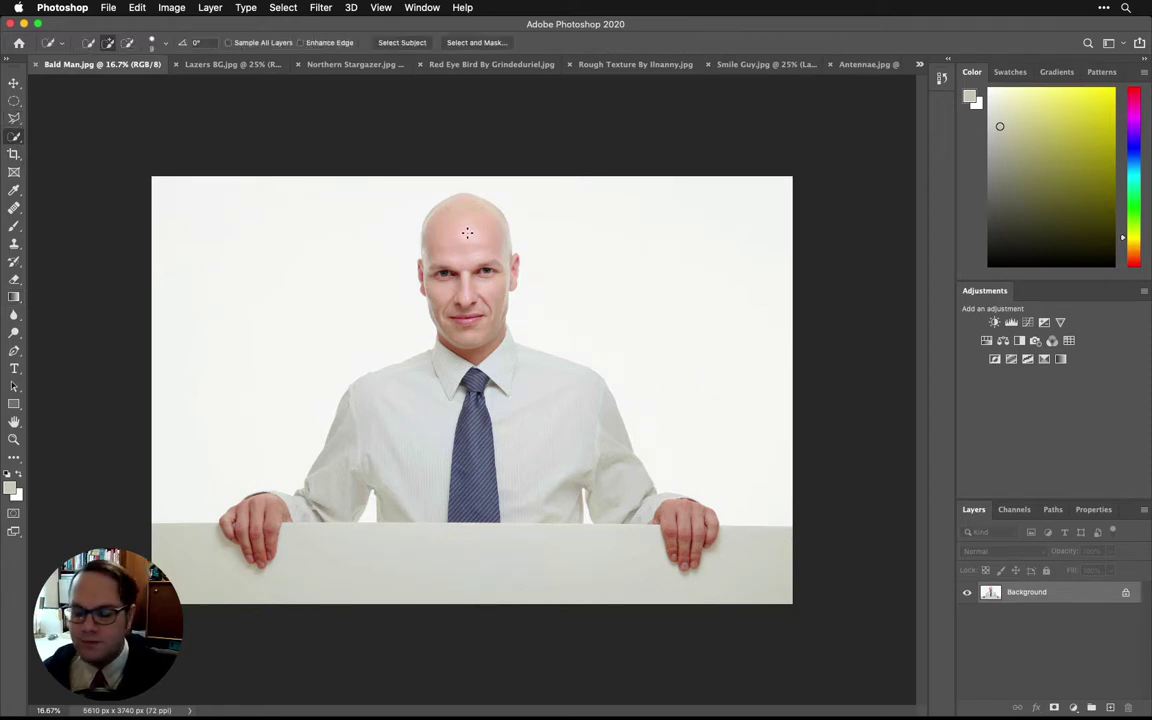
{"action": "key", "text": "bracketright"}
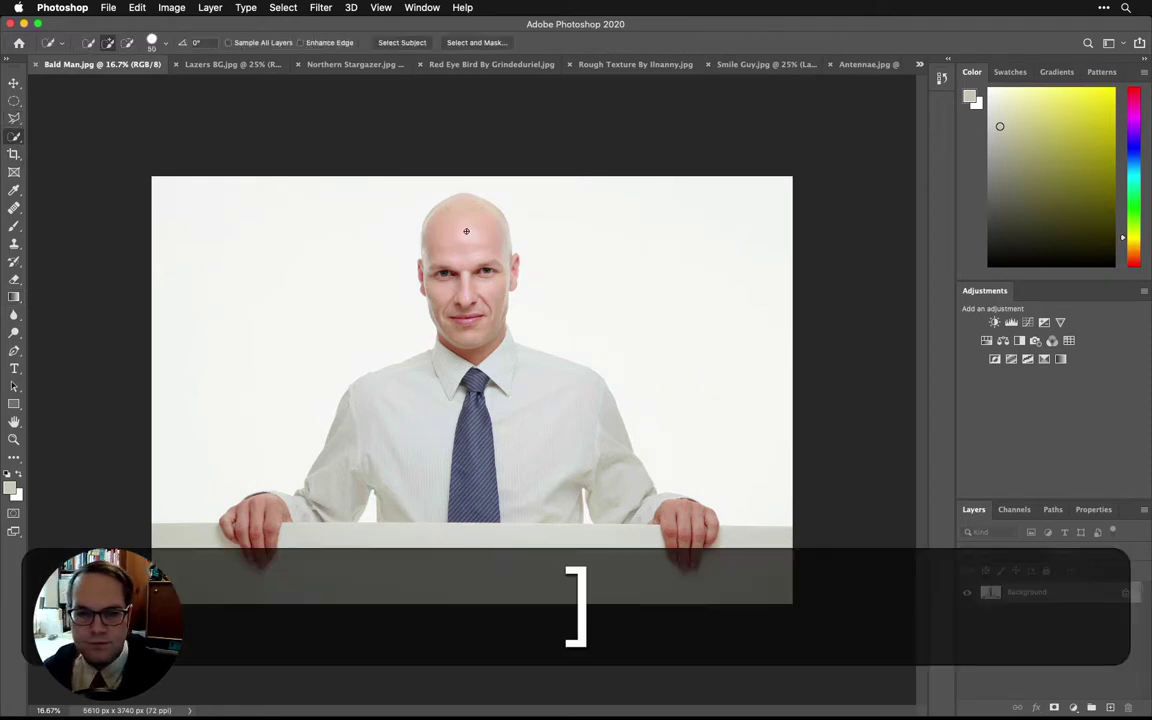
{"action": "key", "text": "bracketright"}
{"action": "key", "text": "bracketright"}
{"action": "key", "text": "bracketright"}
{"action": "key", "text": "bracketright"}
{"action": "key", "text": "bracketright"}
{"action": "left_click", "coordinate": [471, 230]}
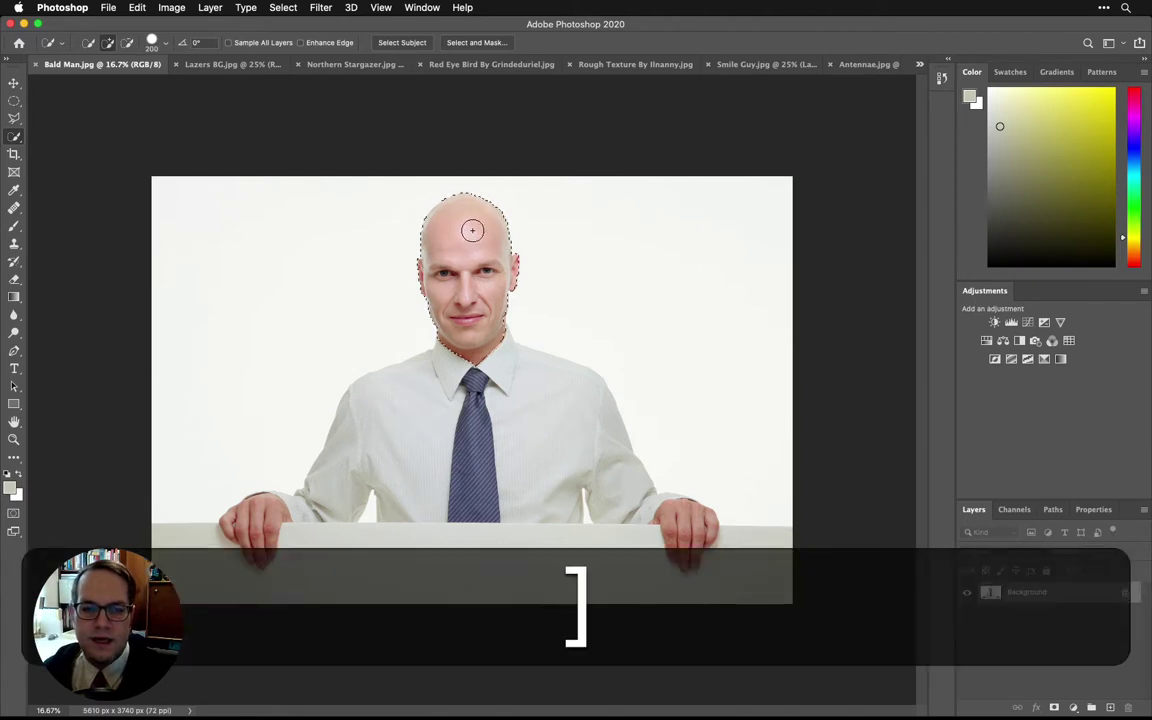
{"action": "left_click", "coordinate": [480, 336], "text": "alt"}
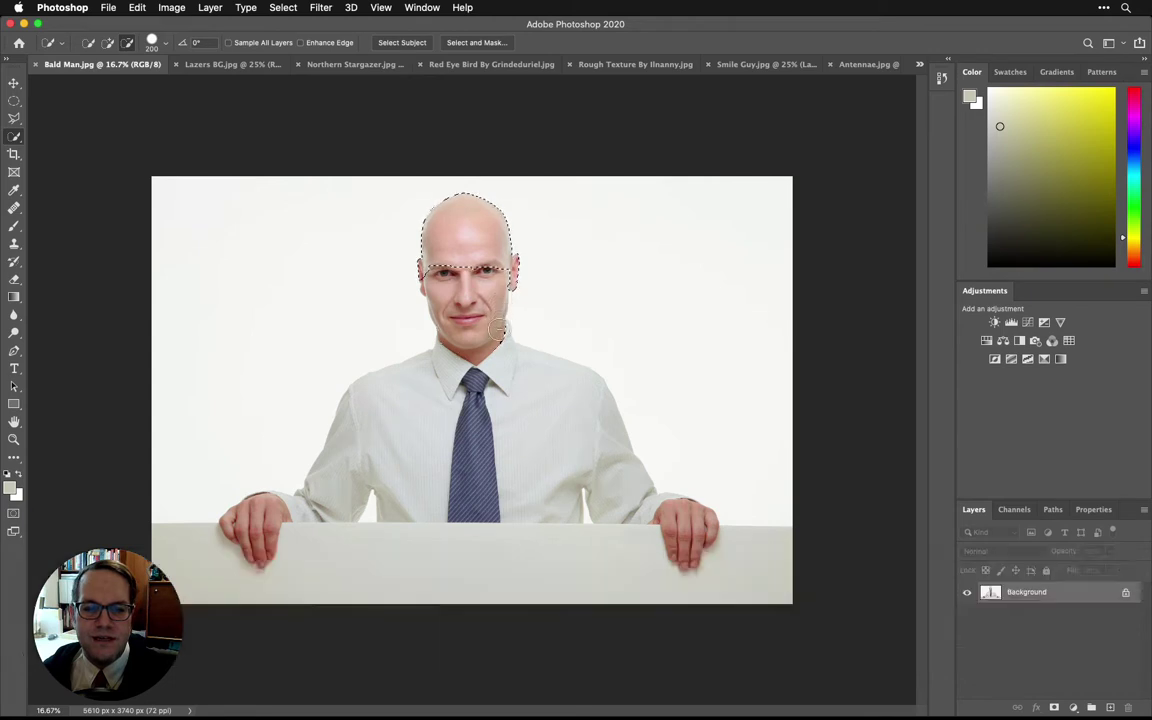
{"action": "key", "text": "alt"}
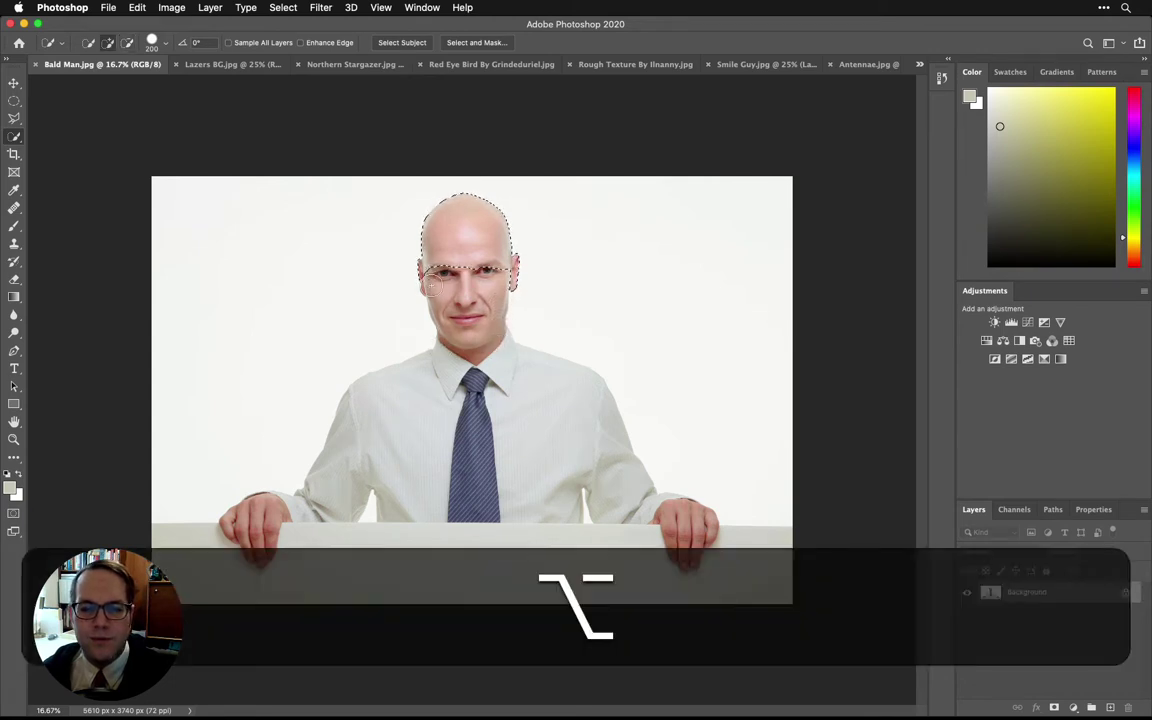
{"action": "left_click_drag", "start_coordinate": [428, 283], "coordinate": [500, 277]}
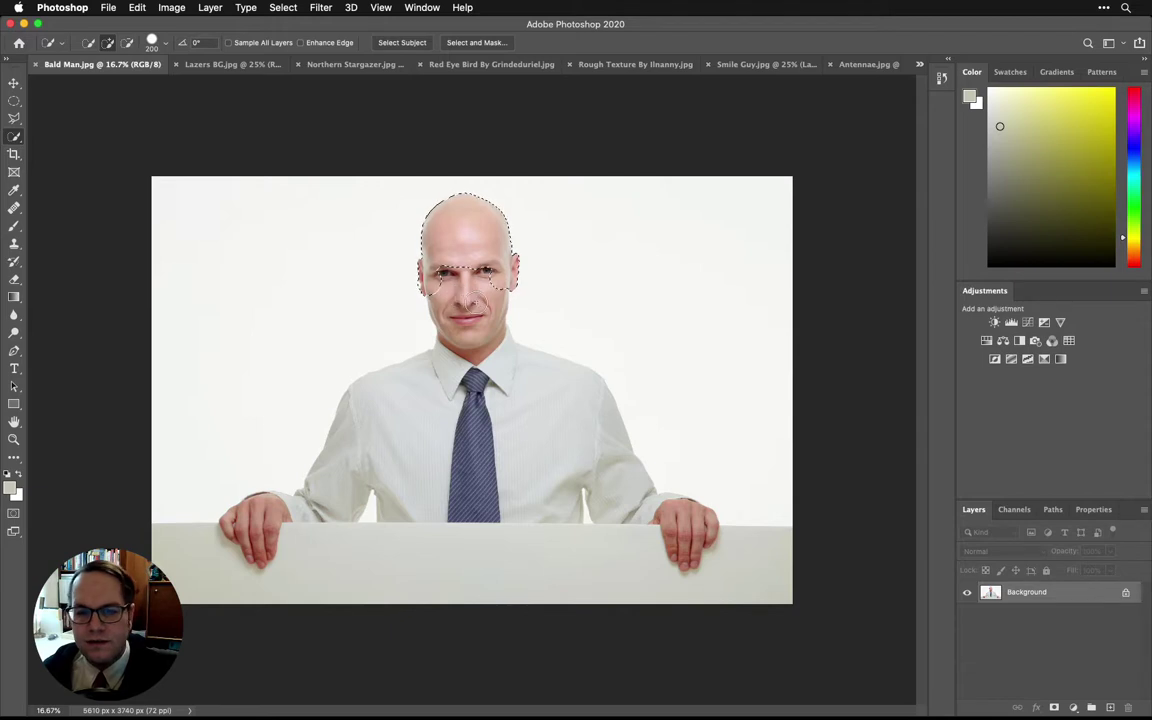
{"action": "key", "text": "super+c"}
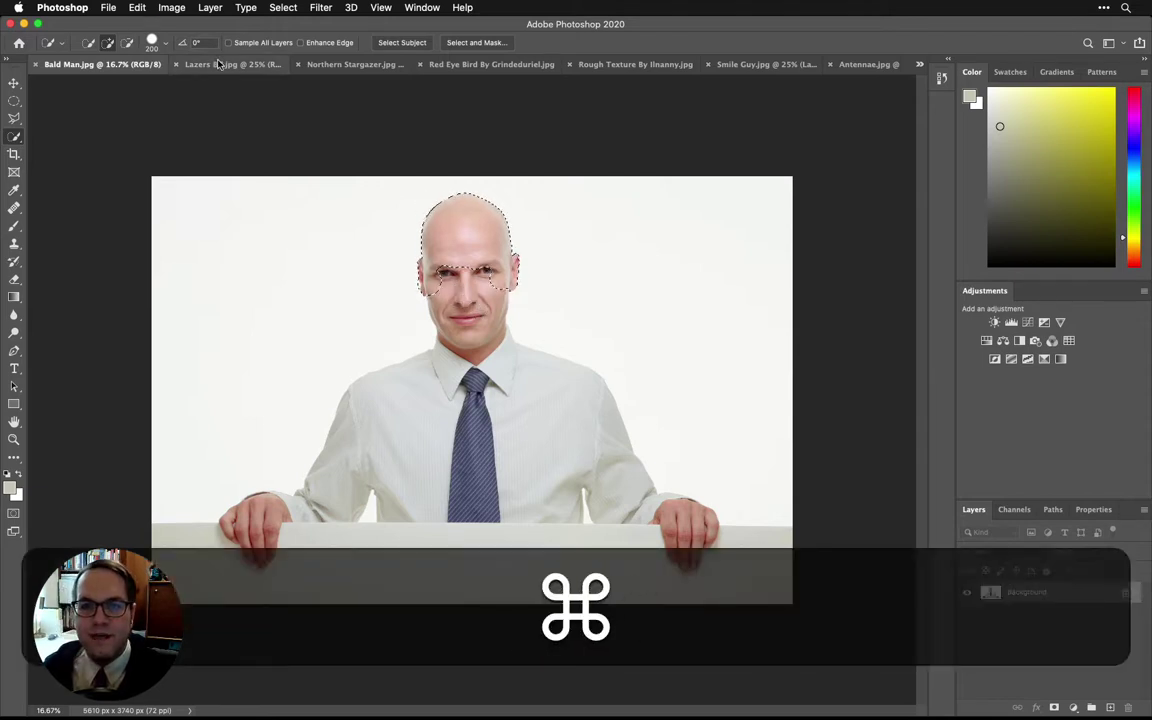
- Paste the bald head into Smile Guy.jpg, accept the colour conversion, and place the layer above Original
{"action": "left_click", "coordinate": [765, 64]}
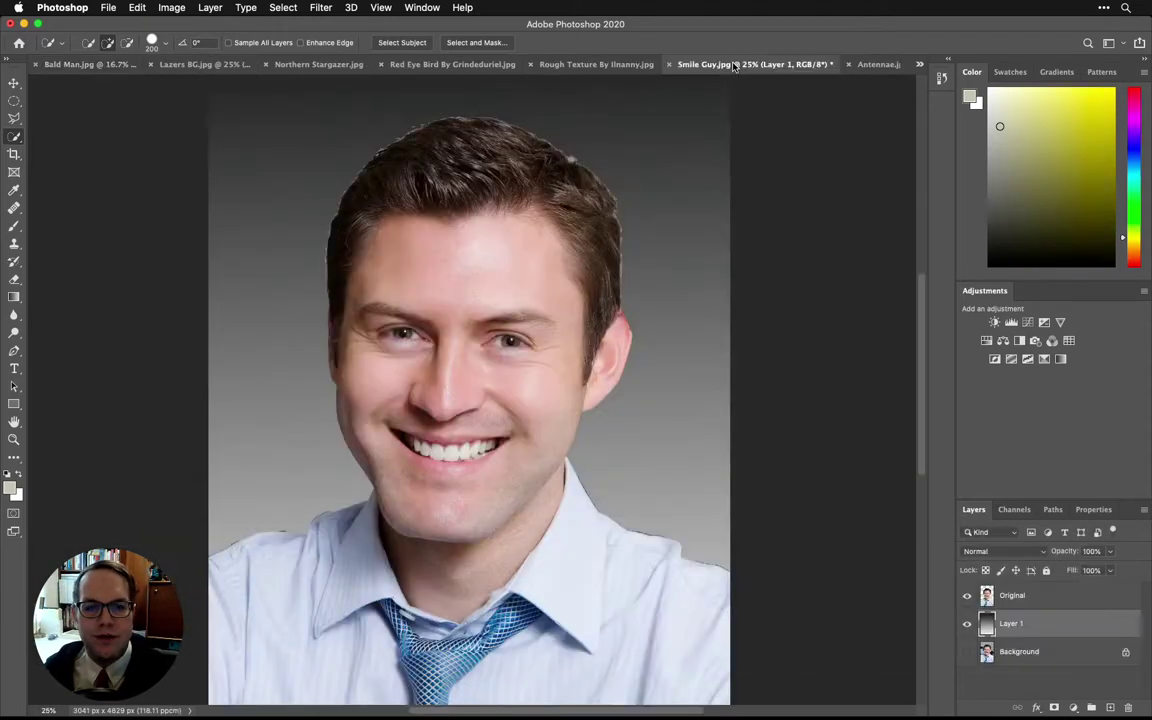
{"action": "key", "text": "super"}
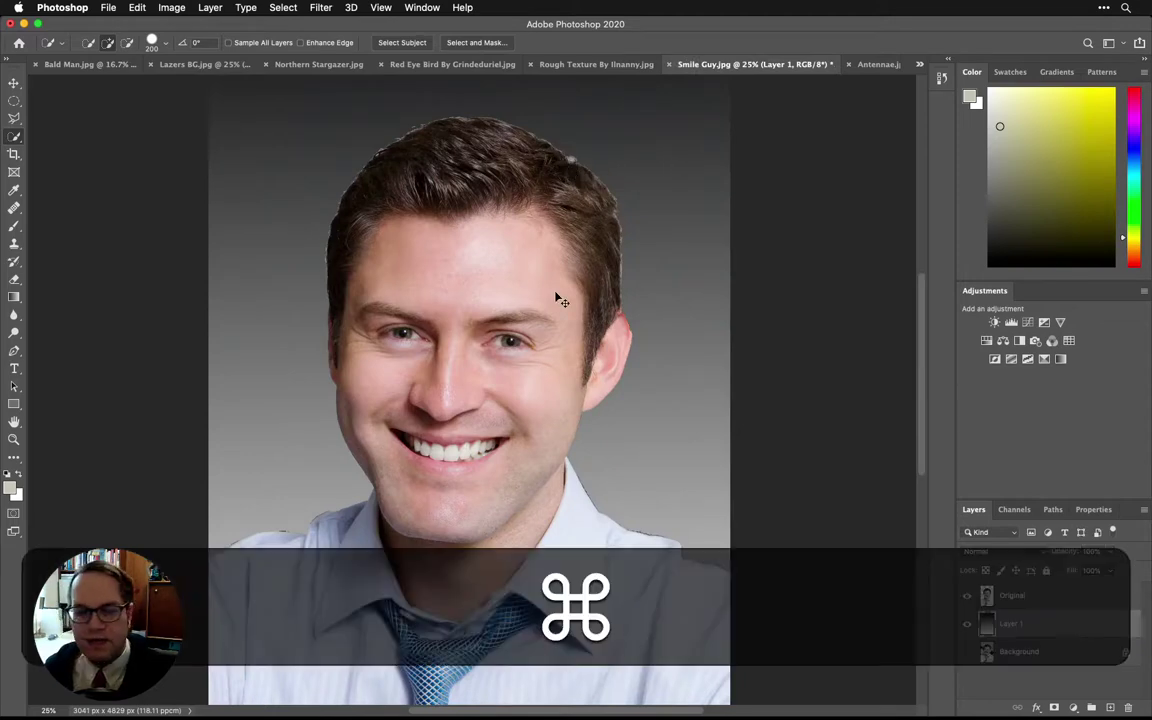
{"action": "key", "text": "super+v"}
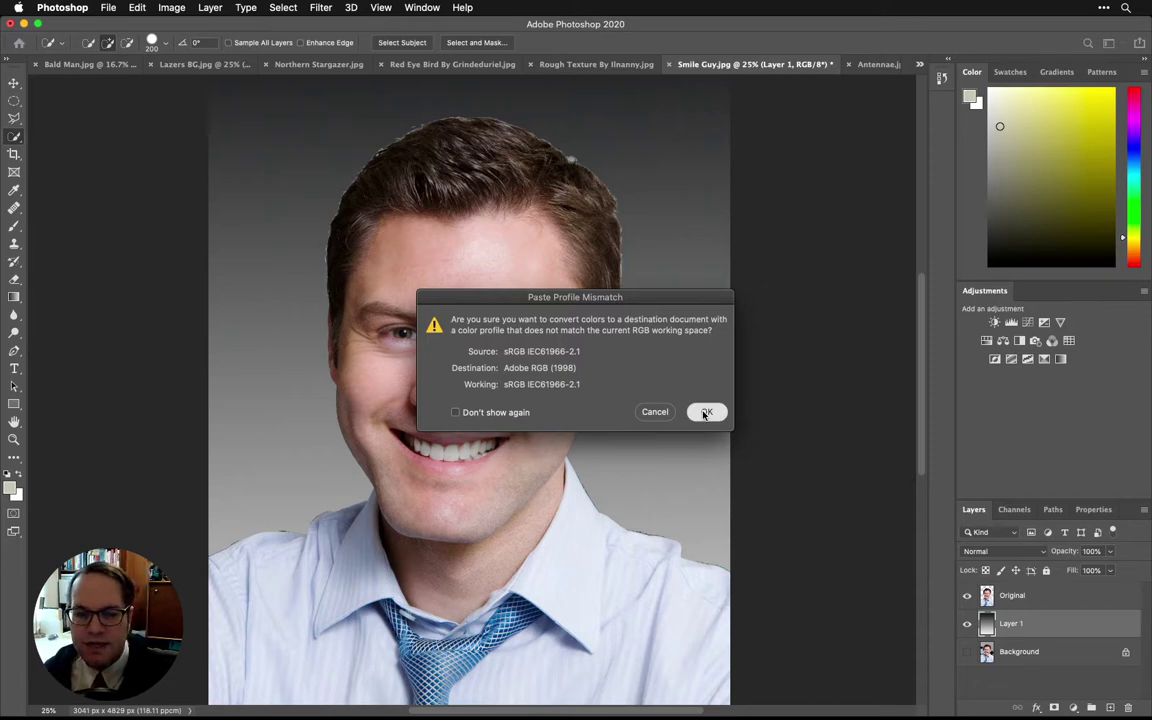
{"action": "left_click", "coordinate": [706, 413]}
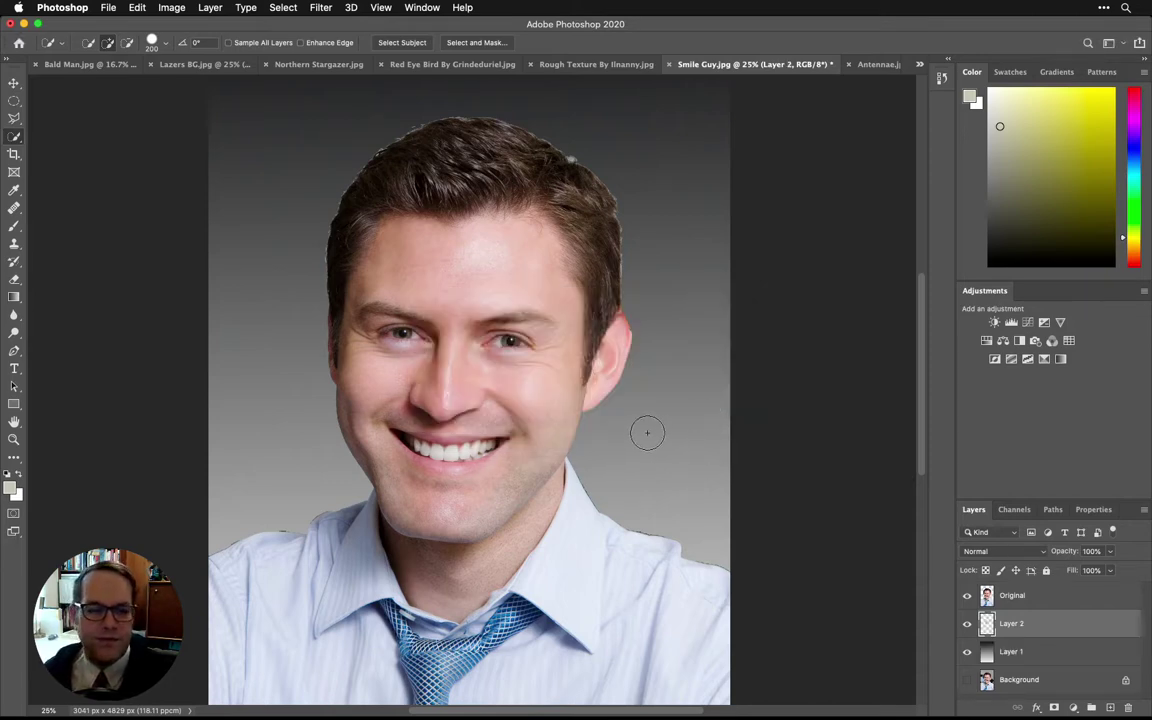
{"action": "left_click_drag", "start_coordinate": [1010, 623], "coordinate": [1014, 594]}
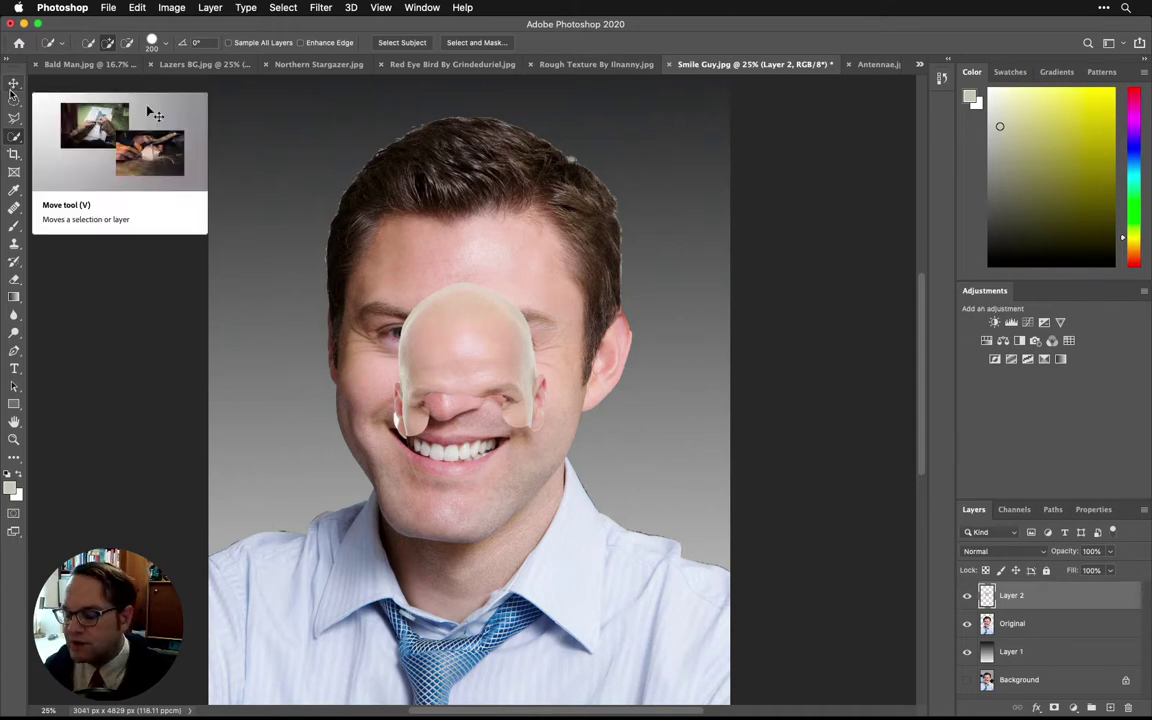
- Free-transform the bald-head layer up over the man's forehead and hairline
{"action": "key", "text": "super"}
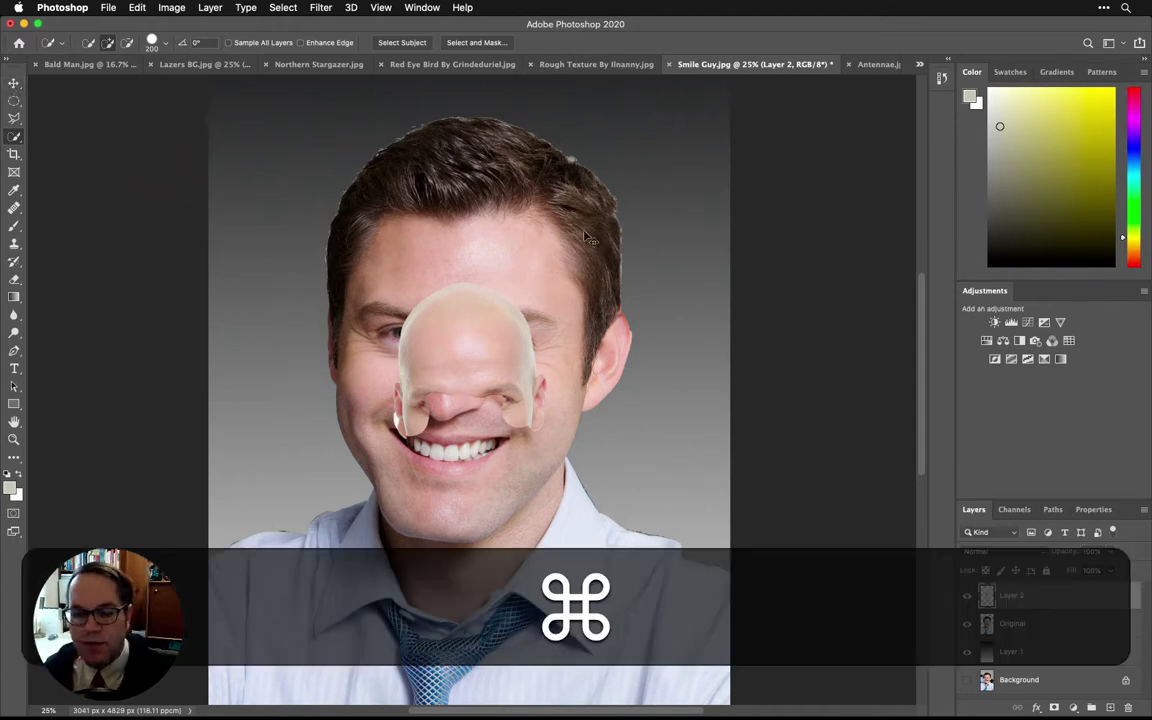
{"action": "key", "text": "super+t"}
{"action": "left_click_drag", "start_coordinate": [491, 358], "coordinate": [453, 224]}
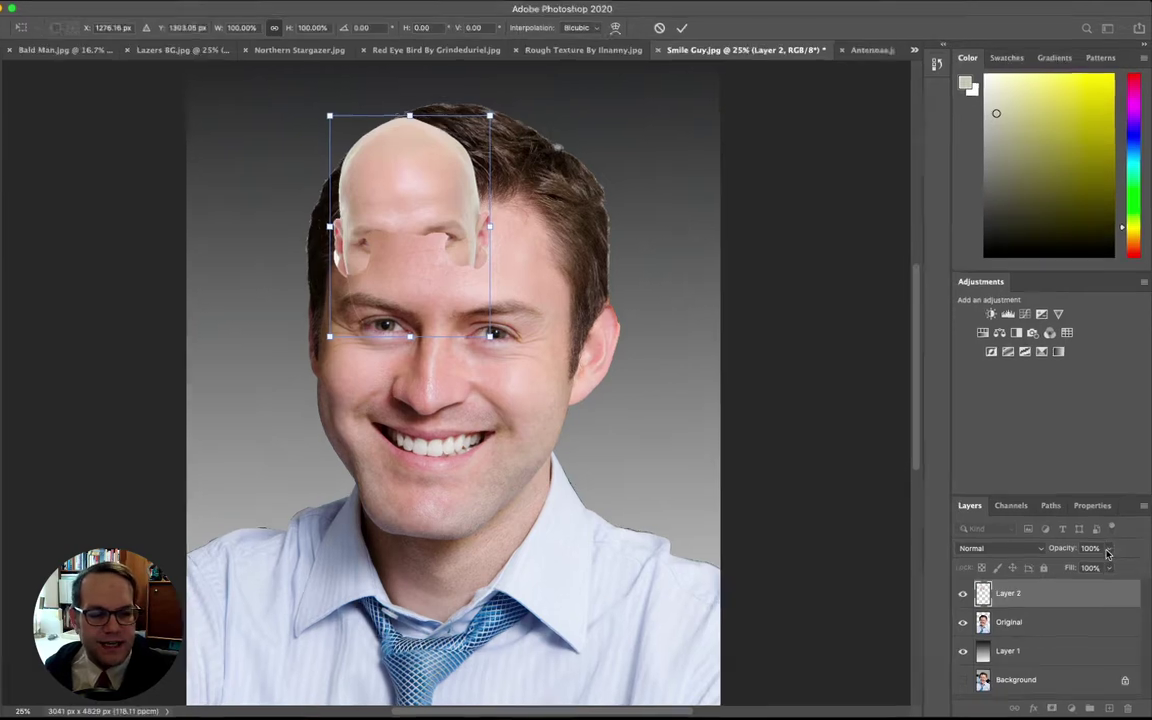
- Drop Layer 2 to 76% opacity and roughly move, enlarge and tilt the bald head over the face
{"action": "left_click", "coordinate": [1112, 552]}
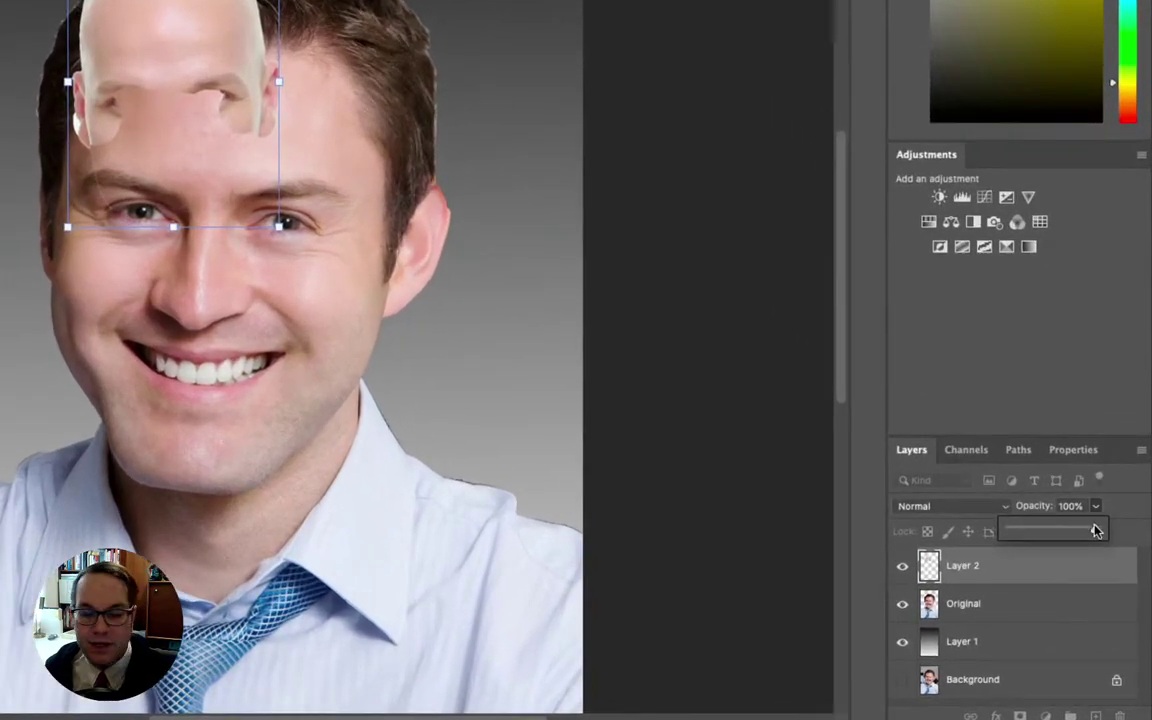
{"action": "left_click_drag", "start_coordinate": [1095, 528], "coordinate": [1076, 533]}
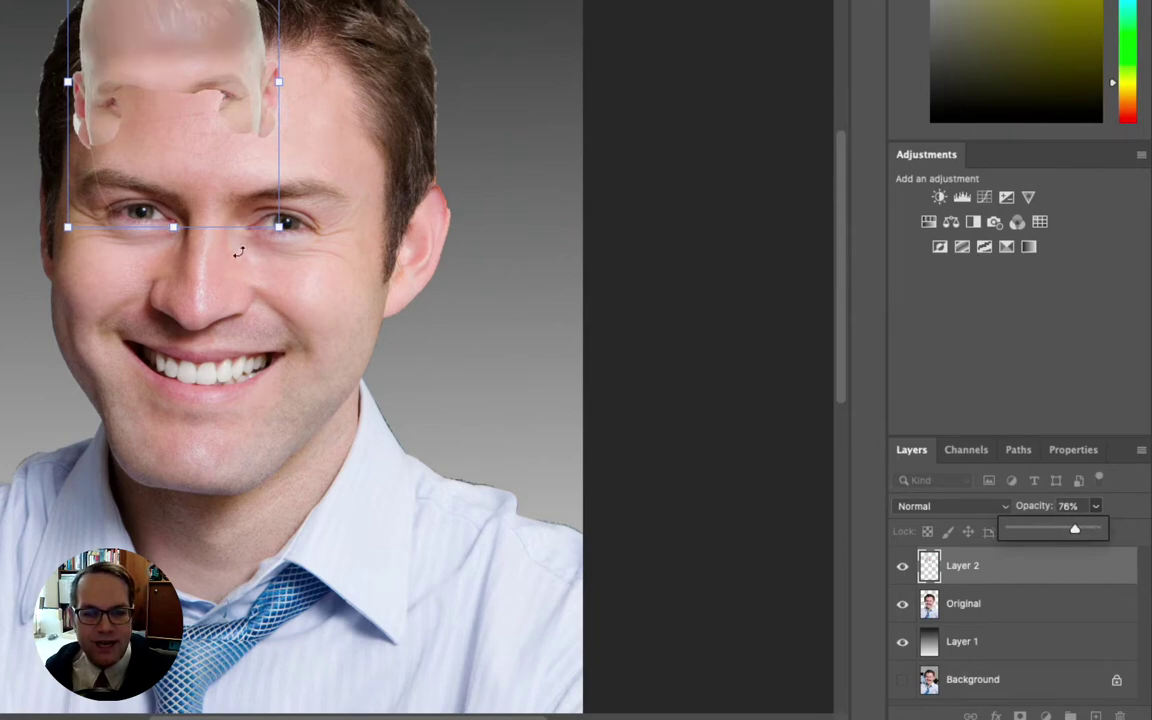
{"action": "left_click_drag", "start_coordinate": [212, 42], "coordinate": [316, 206]}
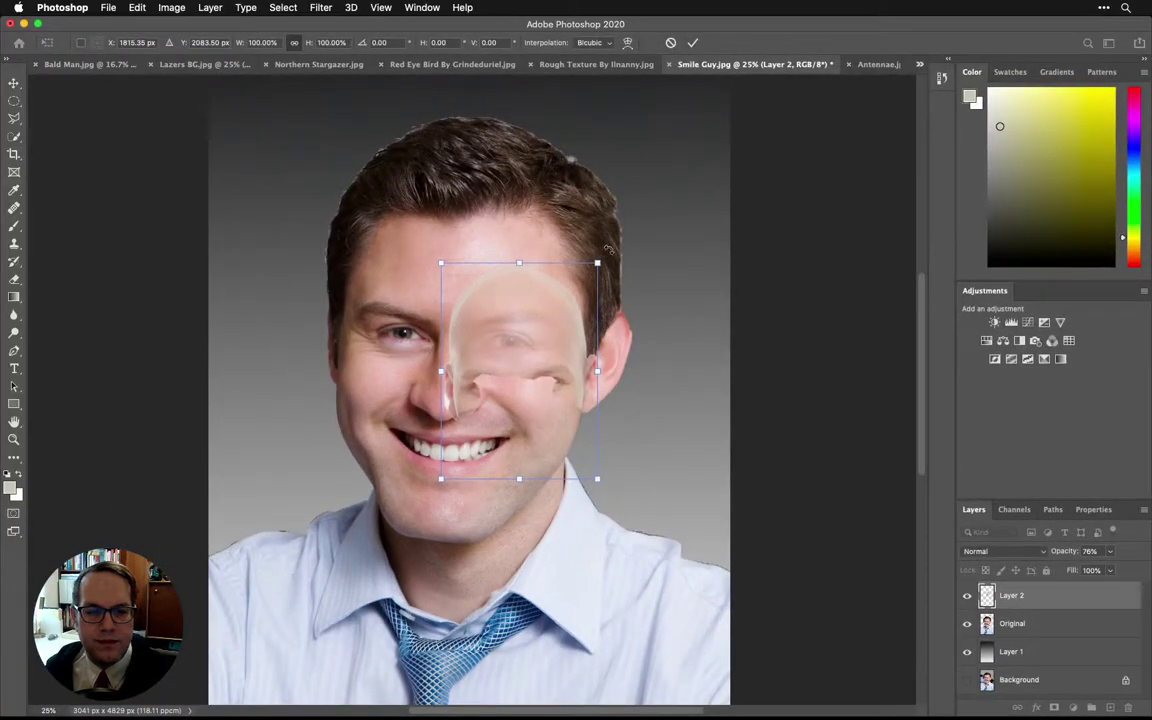
{"action": "left_click_drag", "start_coordinate": [608, 249], "coordinate": [613, 210]}
{"action": "left_click_drag", "start_coordinate": [522, 263], "coordinate": [520, 178]}
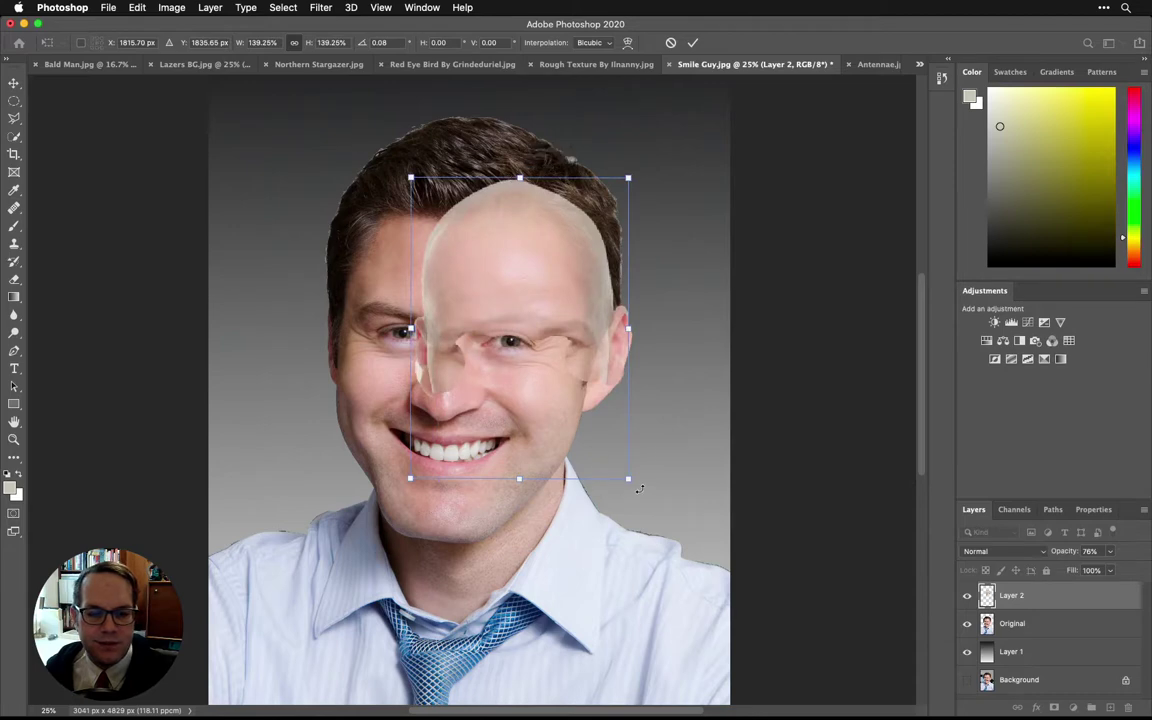
{"action": "left_click_drag", "start_coordinate": [640, 488], "coordinate": [621, 496]}
- Refine the bald head to about 199% scale and 6.17° tilt, aligning the eyes, and apply
{"action": "left_click_drag", "start_coordinate": [531, 317], "coordinate": [528, 317]}
{"action": "left_click_drag", "start_coordinate": [424, 168], "coordinate": [305, 99]}
{"action": "left_click_drag", "start_coordinate": [505, 201], "coordinate": [487, 236]}
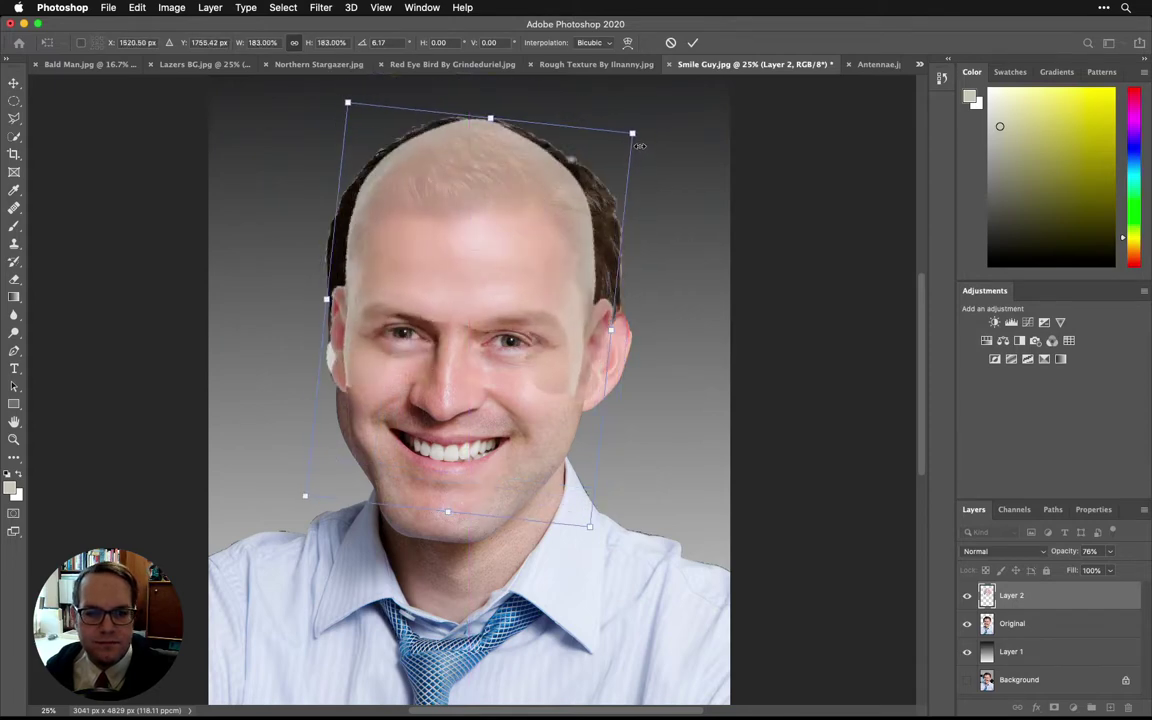
{"action": "mouse_move", "coordinate": [615, 330]}
{"action": "left_mouse_down"}
{"action": "mouse_move", "coordinate": [630, 322]}
{"action": "mouse_move", "coordinate": [623, 331]}
{"action": "left_mouse_up"}
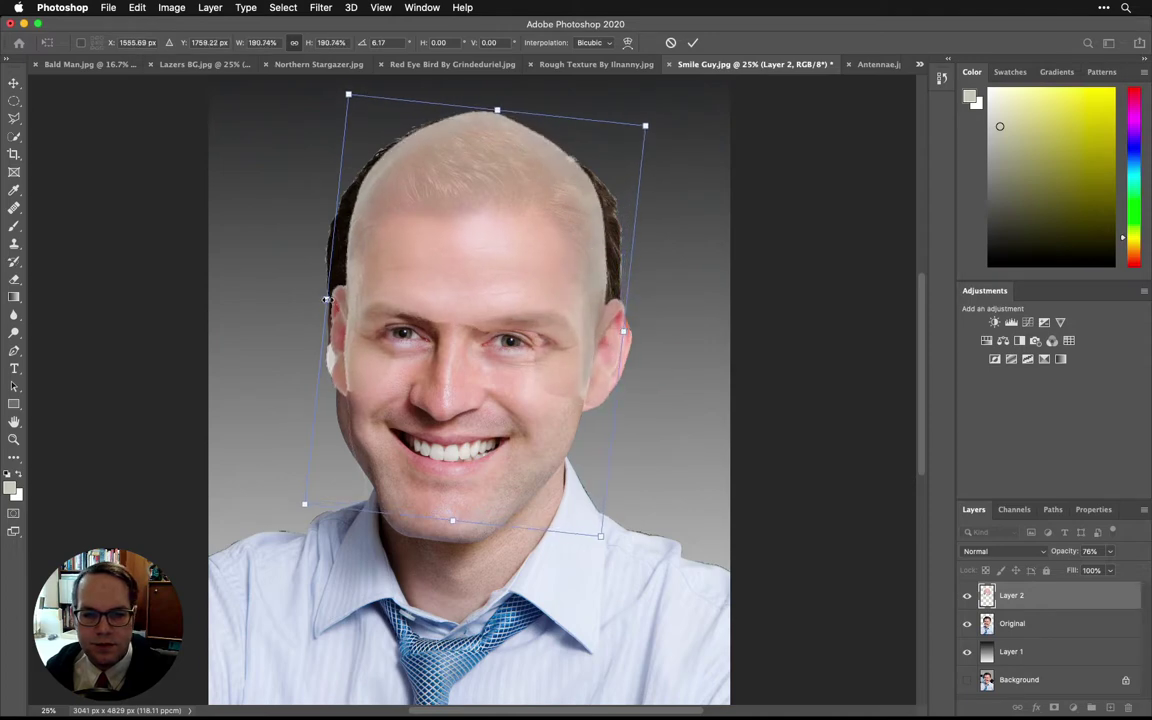
{"action": "left_click_drag", "start_coordinate": [327, 298], "coordinate": [314, 297]}
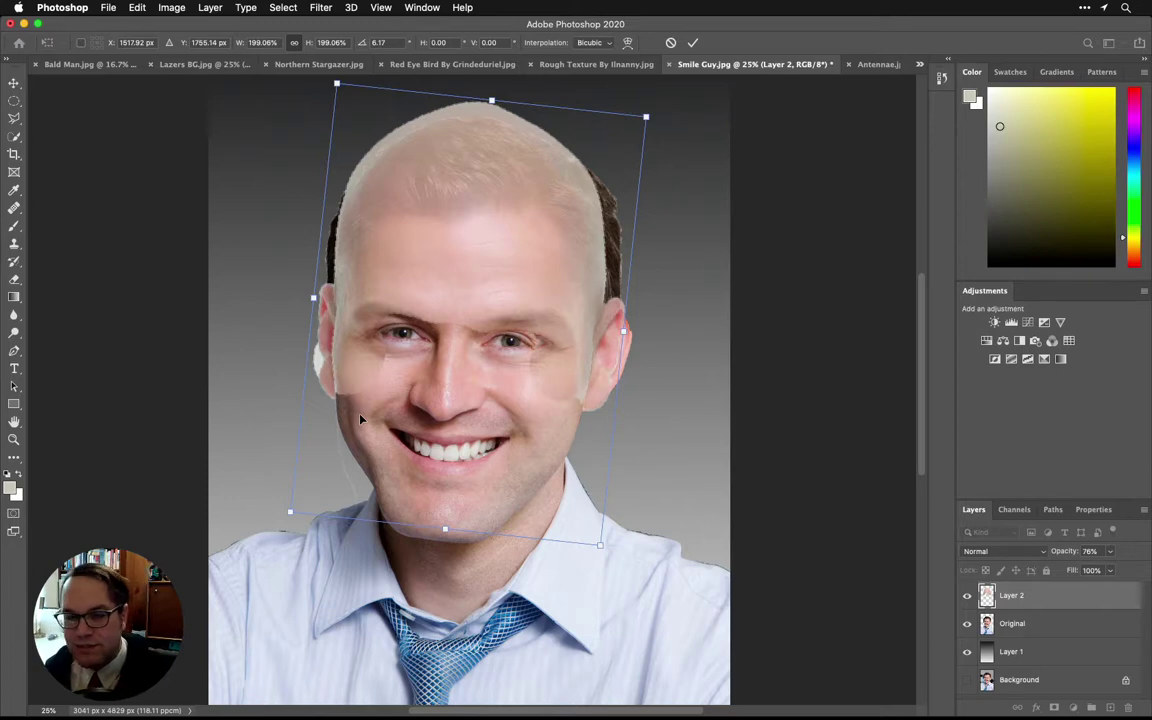
{"action": "key", "text": "Return"}
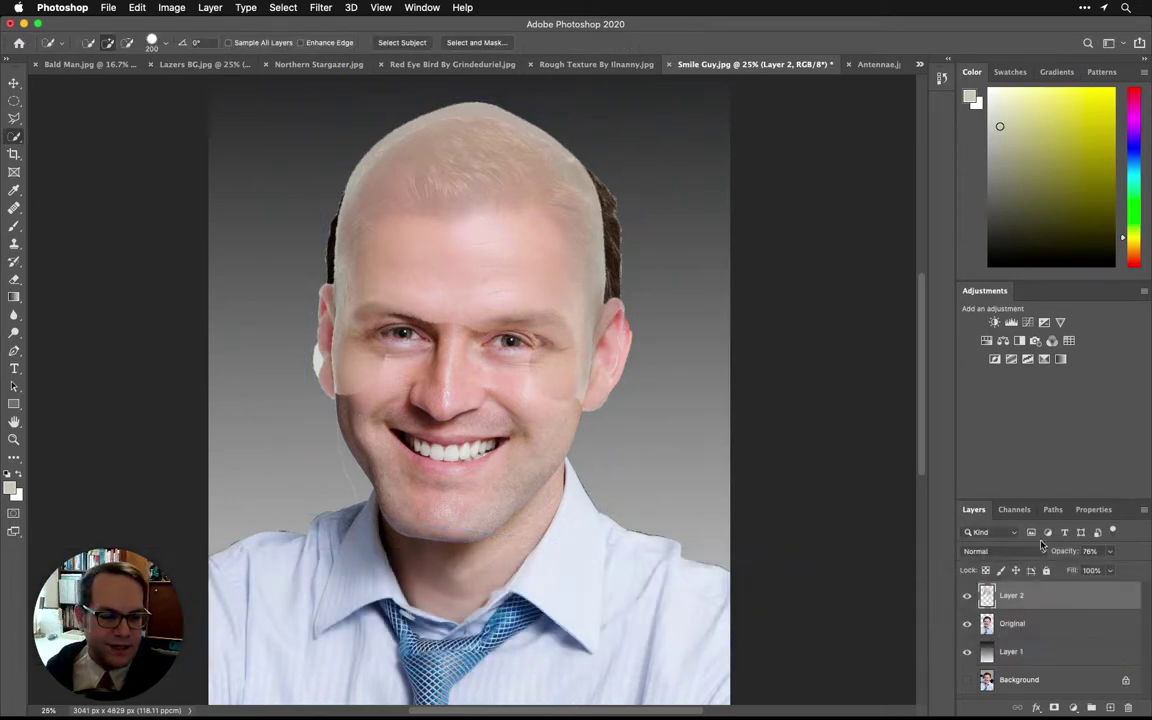
- Restore Layer 2 to 100% opacity and pick a larger eraser brush
{"action": "left_click_drag", "start_coordinate": [1109, 551], "coordinate": [1148, 570]}
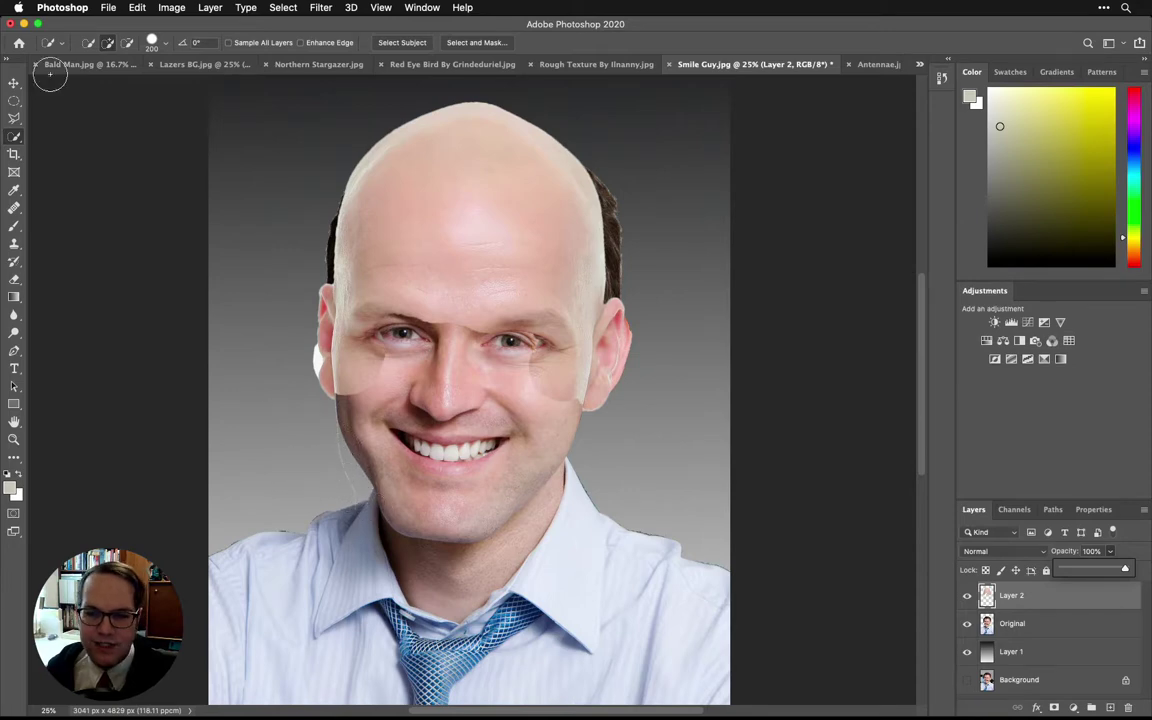
{"action": "key", "text": "e"}
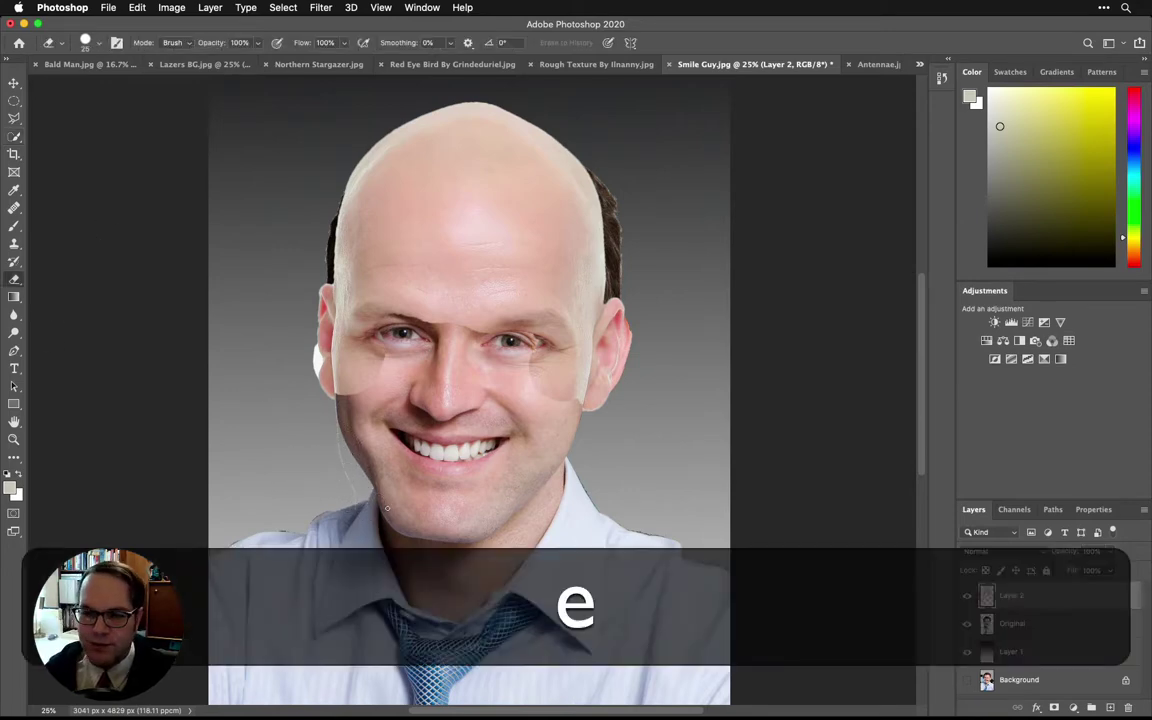
{"action": "key", "text": "bracketright"}
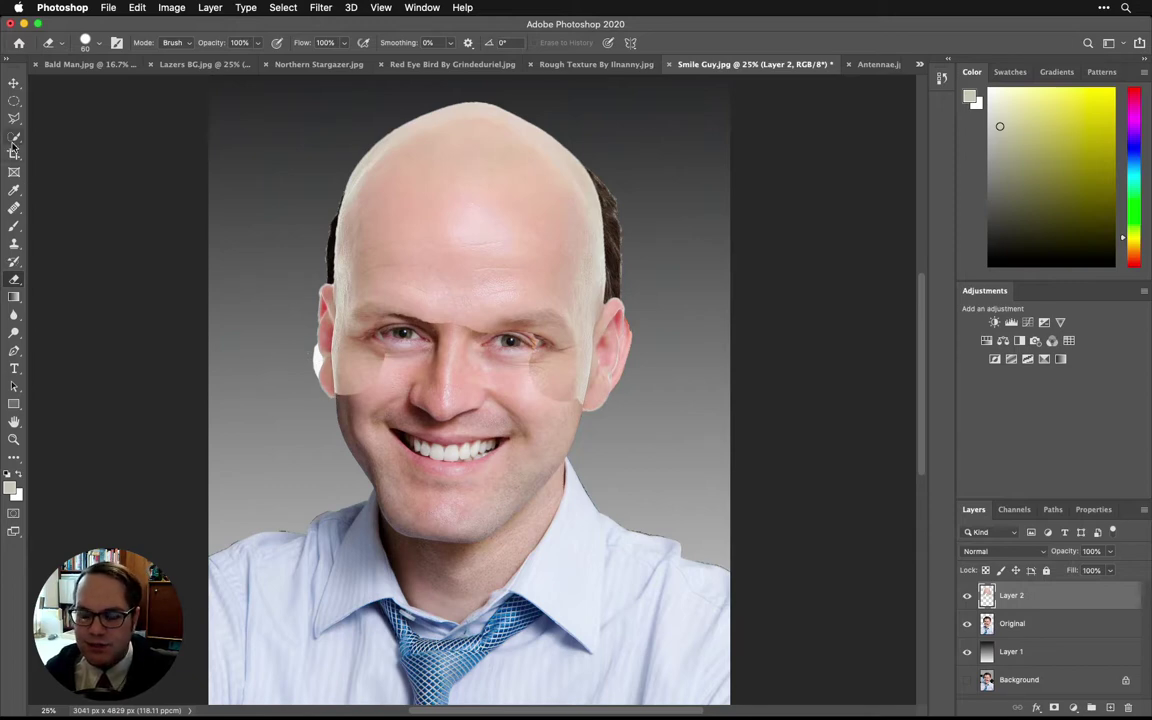
- Select the white patch beside the left ear with the Magic Wand, delete it, and deselect
{"action": "key", "text": "w"}
{"action": "key", "text": "shift+w"}
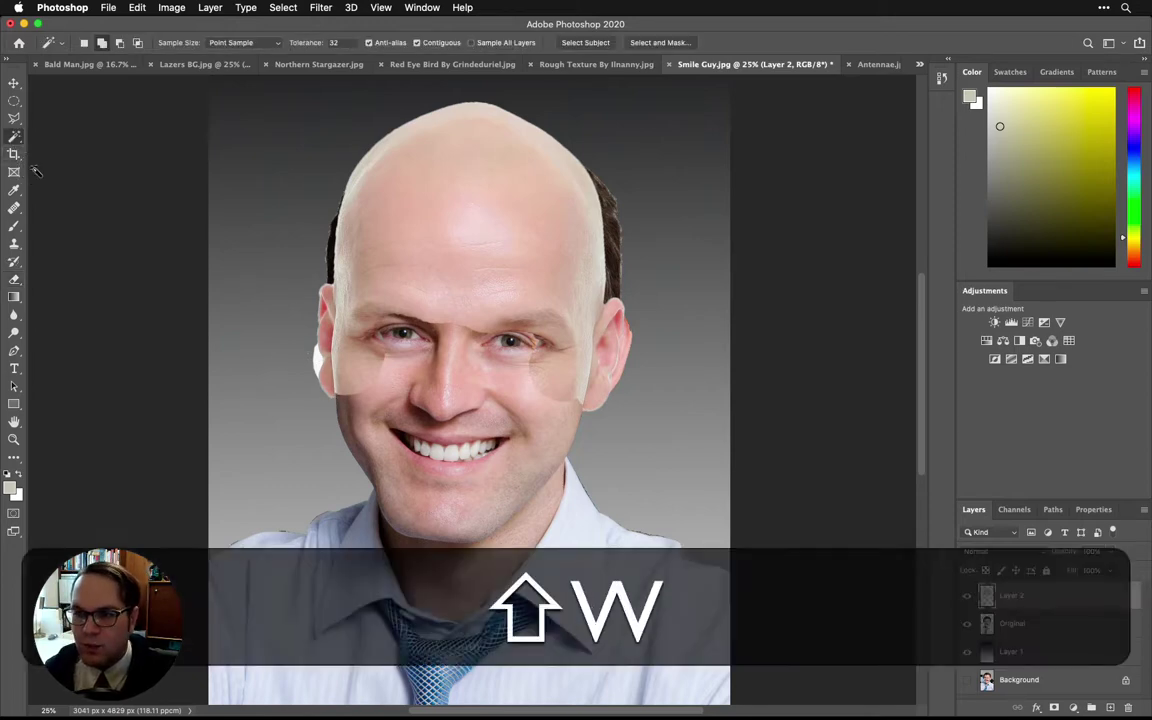
{"action": "left_click", "coordinate": [316, 363]}
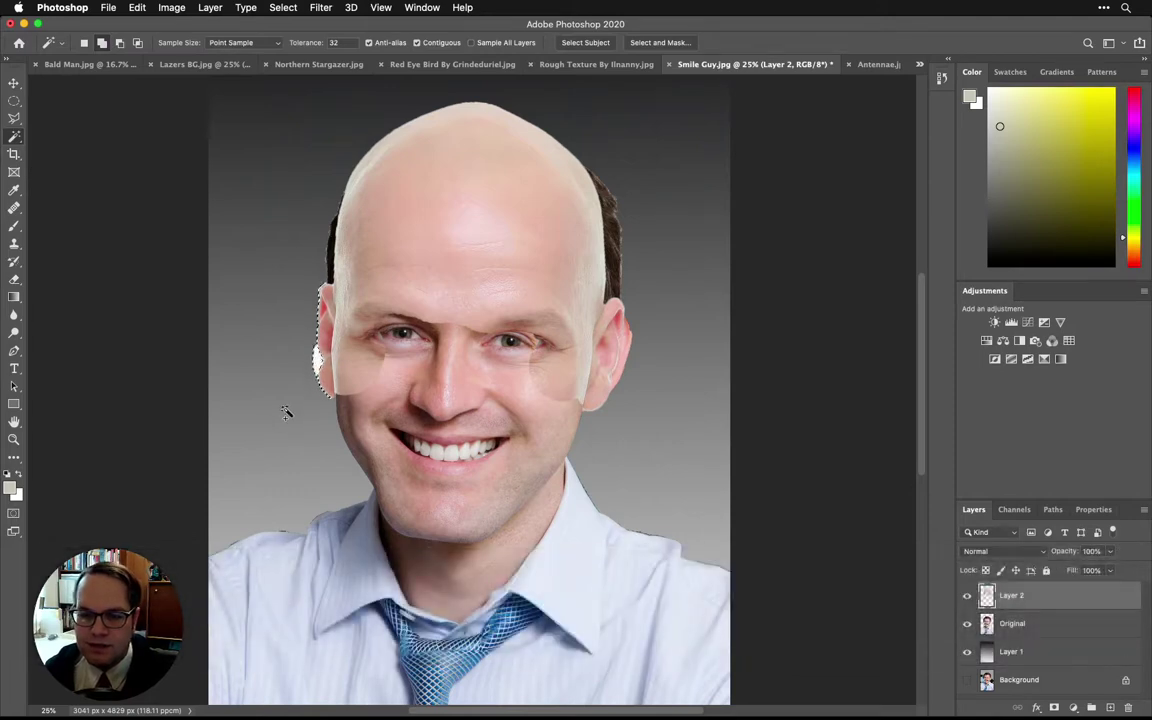
{"action": "key", "text": "BackSpace"}
{"action": "key", "text": "super+d"}
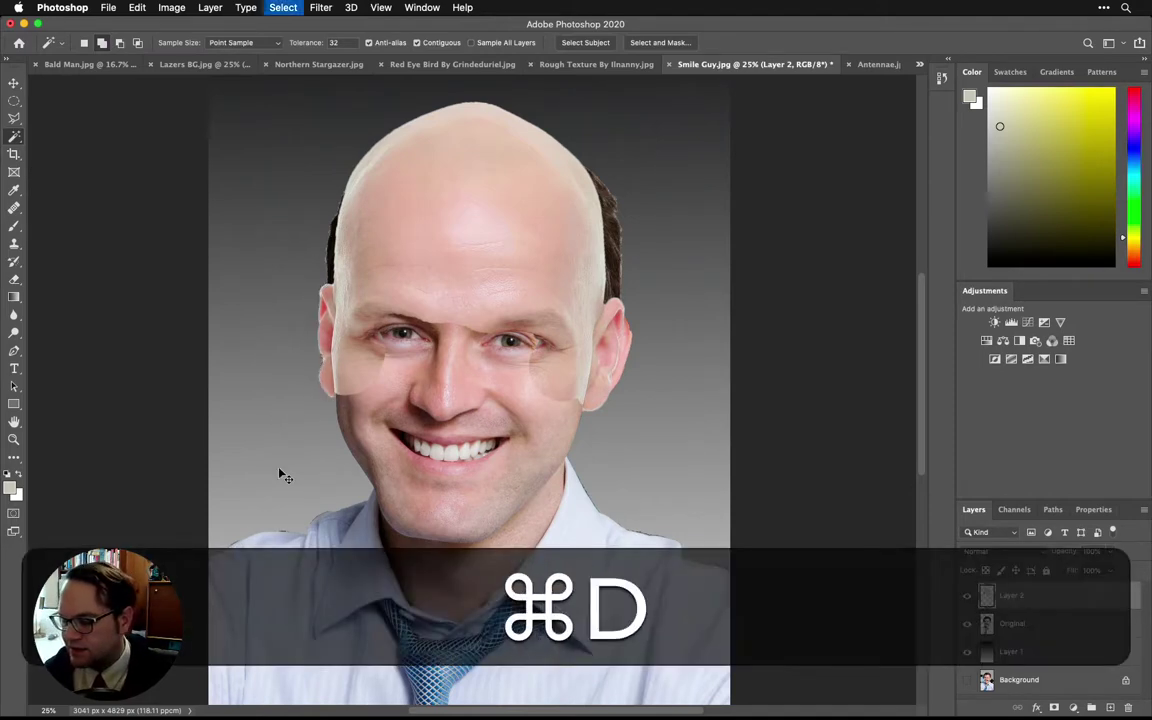